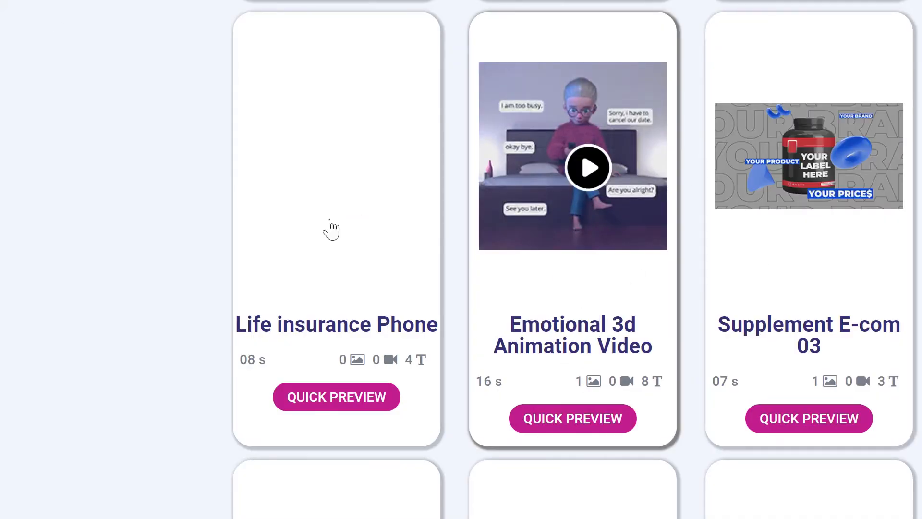
Step: Preview the Emotional 3d Animation Video template by playing its sample clip for a few seconds, and close the preview
left_click(590, 423)
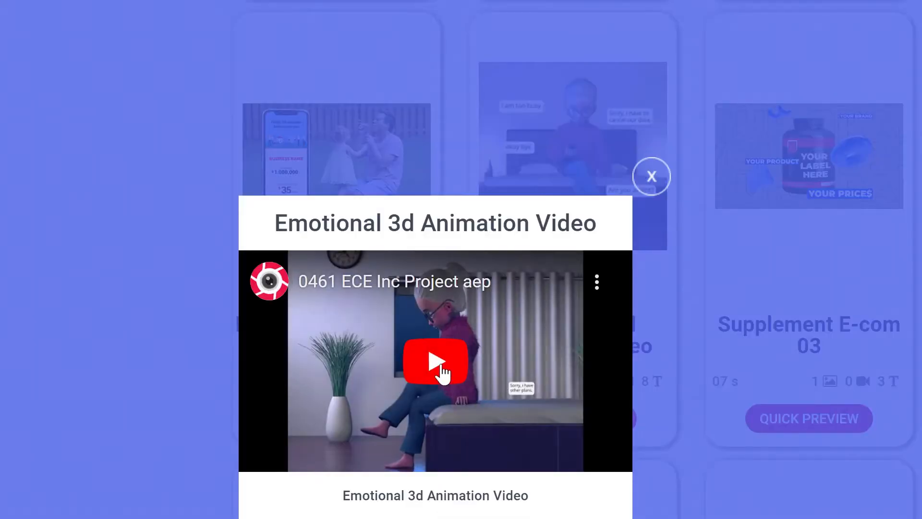
left_click(441, 368)
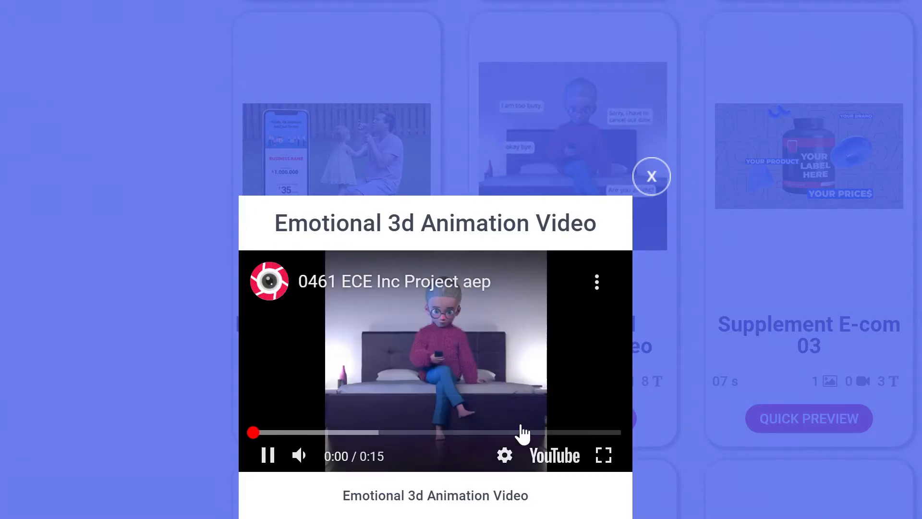
left_click(275, 460)
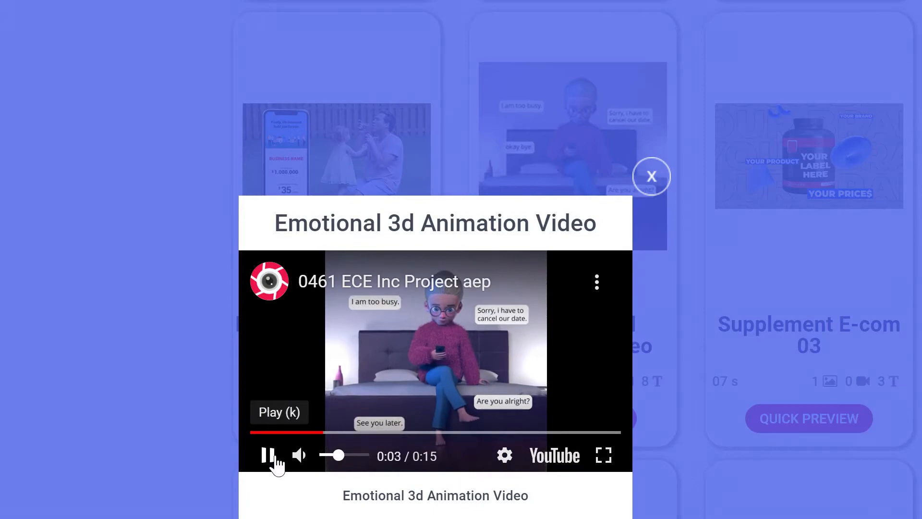
left_click(652, 176)
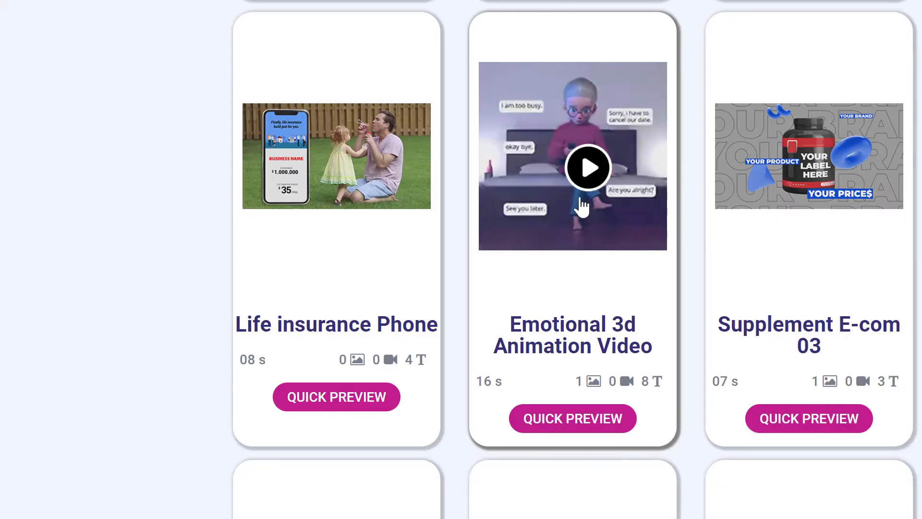
Step: Start a video from the Emotional 3d Animation Video template and bring up its image upload options
left_click(586, 418)
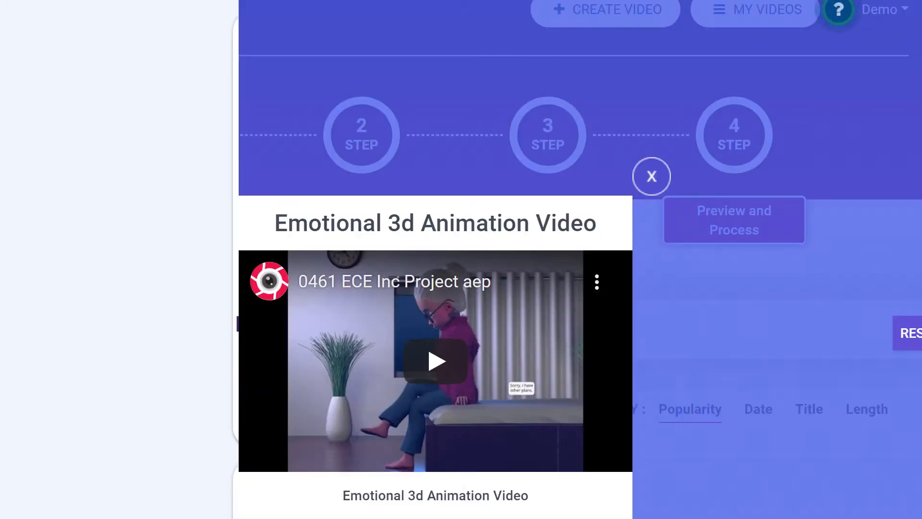
left_click(763, 242)
scroll(807, 291, "down", 3)
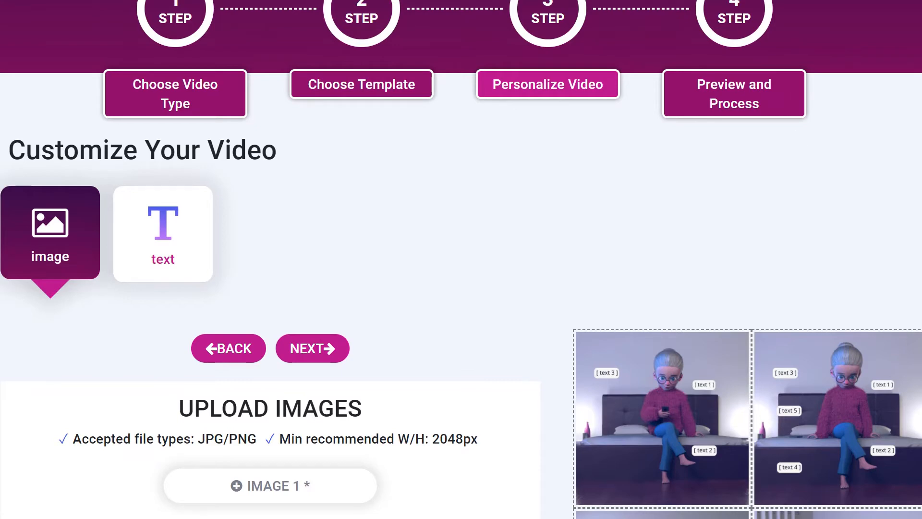
scroll(461, 260, "down", 2)
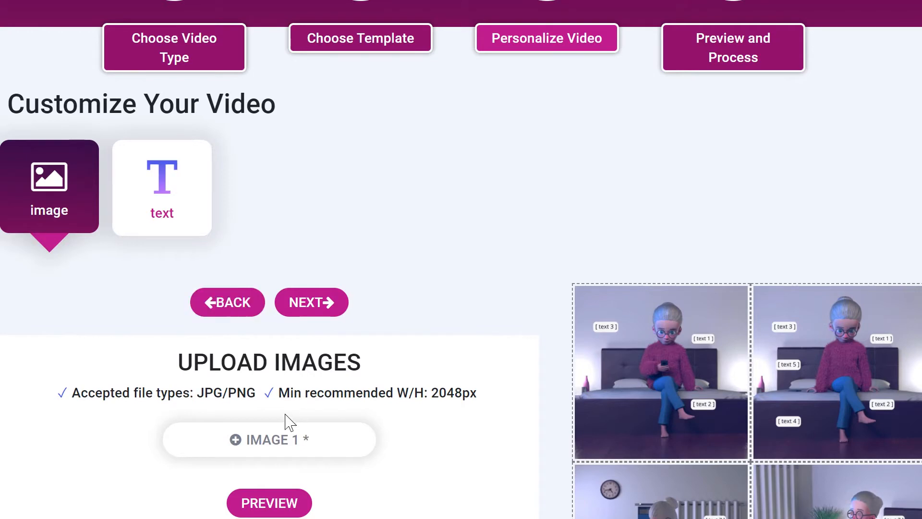
Step: Open the template's text section and look through its editable text fields
left_click(163, 185)
scroll(433, 370, "down", 8)
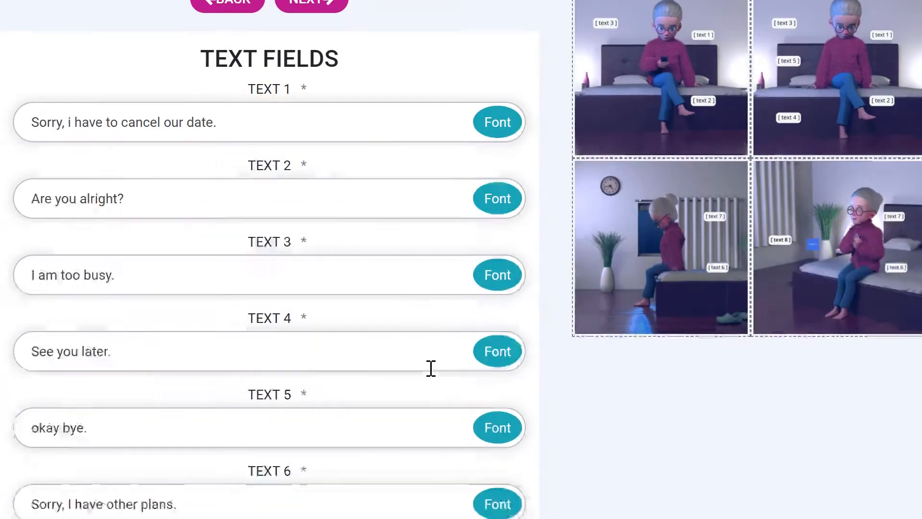
scroll(158, 411, "up", 10)
scroll(158, 411, "down", 10)
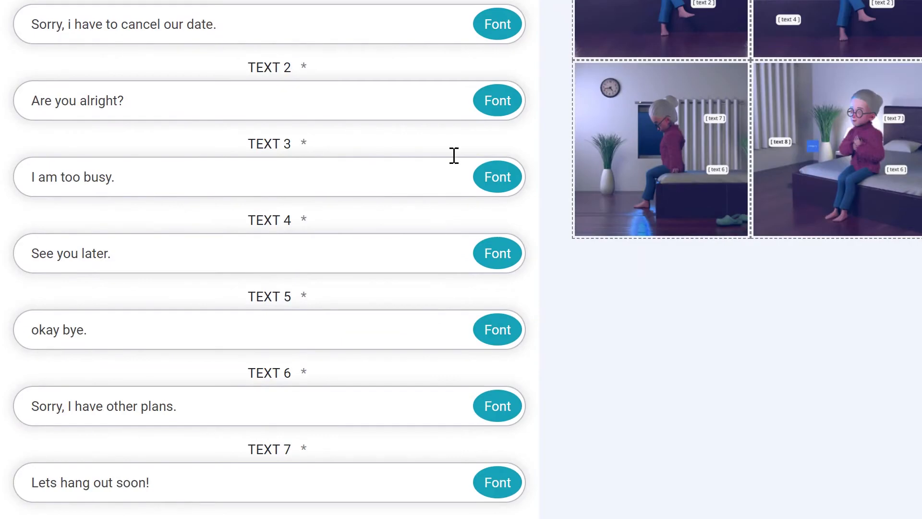
Step: Look over the fonts available for Text 1 and close the list without choosing one
left_click(496, 27)
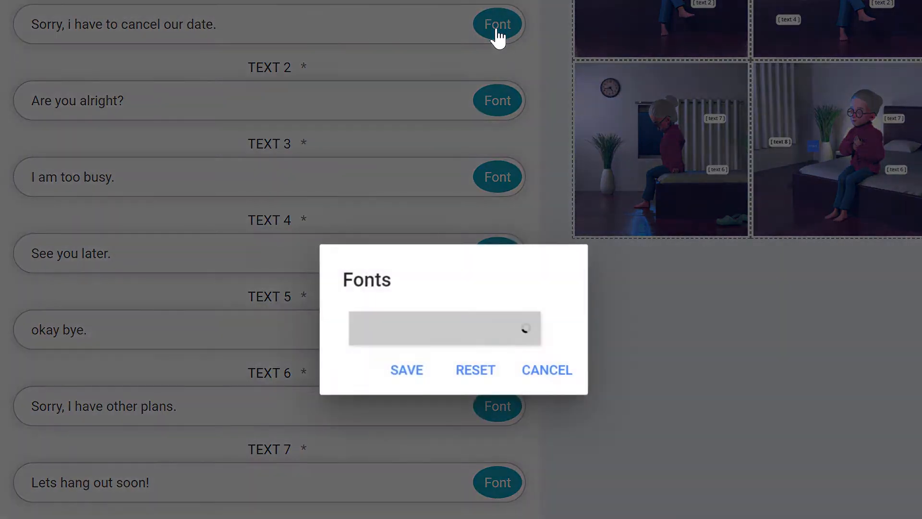
left_click(514, 329)
mouse_move(536, 269)
left_mouse_down()
mouse_move(540, 407)
mouse_move(529, 293)
mouse_move(536, 261)
left_mouse_up()
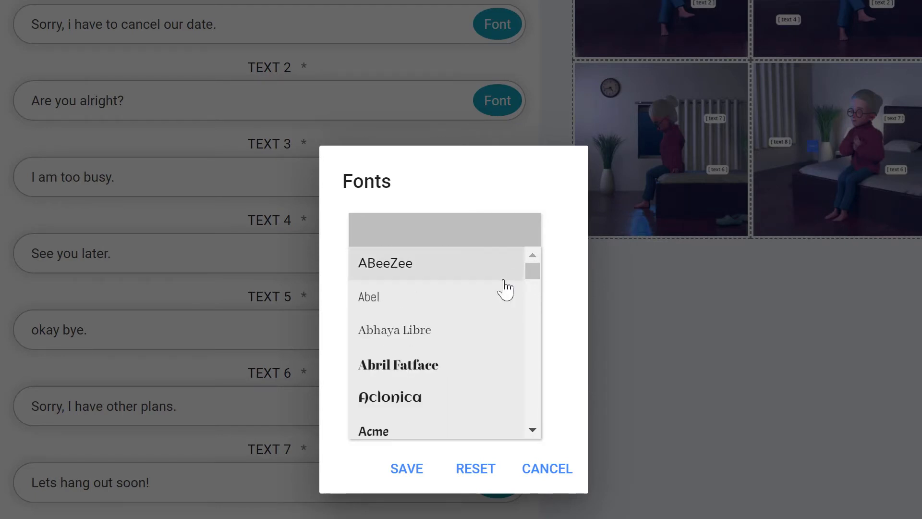
mouse_move(531, 271)
left_mouse_down()
mouse_move(533, 352)
mouse_move(553, 381)
mouse_move(552, 278)
mouse_move(548, 255)
mouse_move(537, 257)
left_mouse_up()
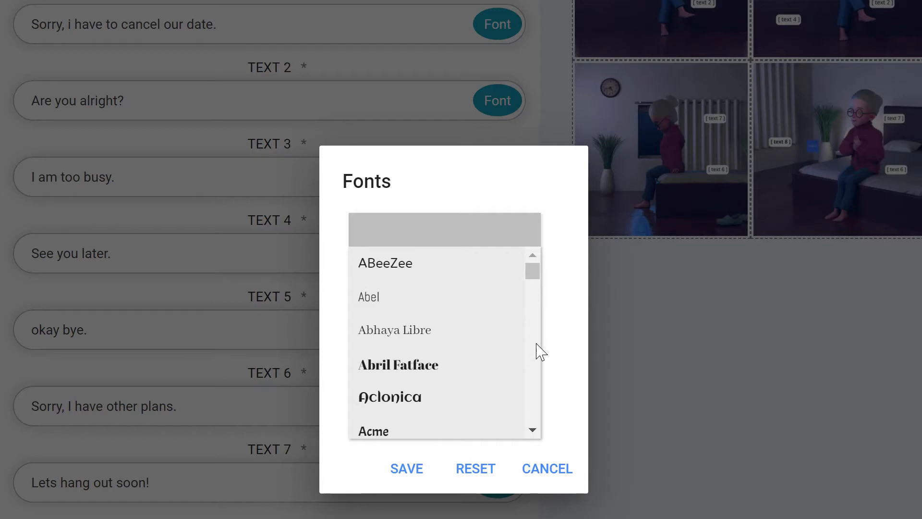
left_click(557, 472)
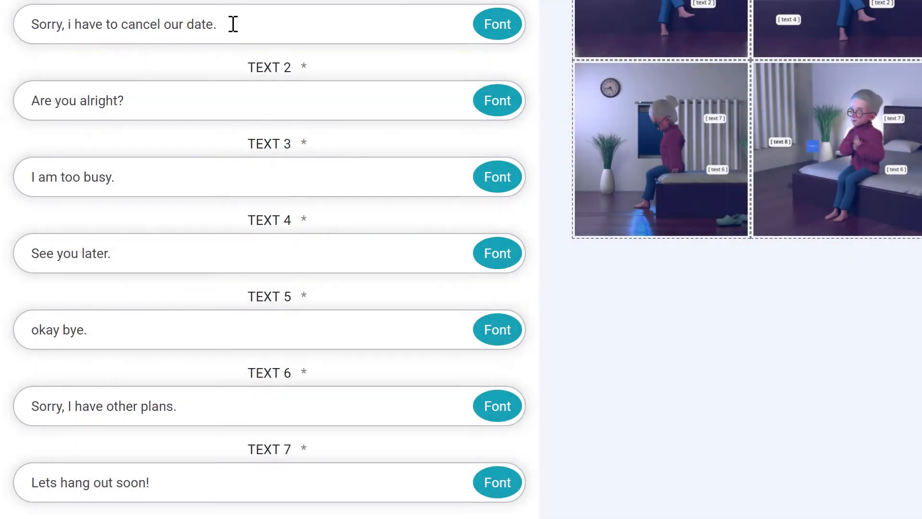
Step: Replace the Text 1 content with "Welcome to our website..."
left_click_drag(232, 24, 41, 16)
key("Right")
left_click(123, 20, "shift")
left_click_drag(123, 20, 44, 23)
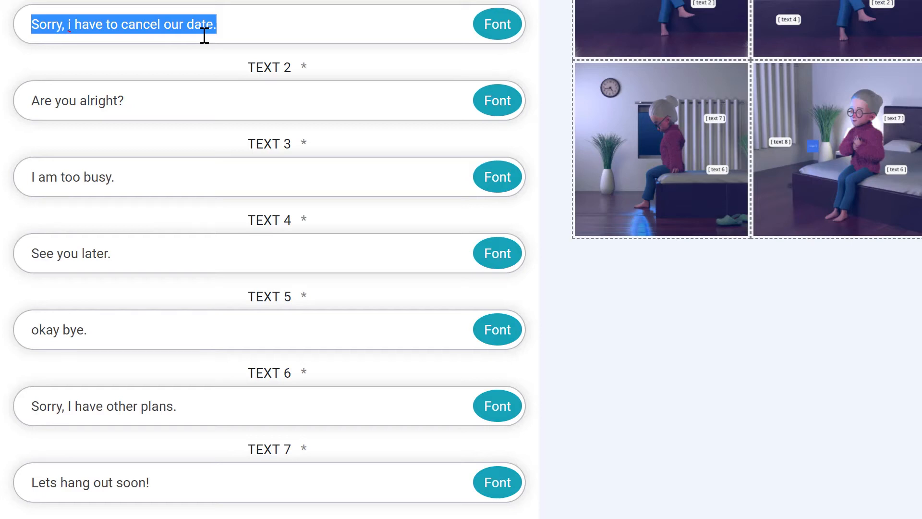
type("S")
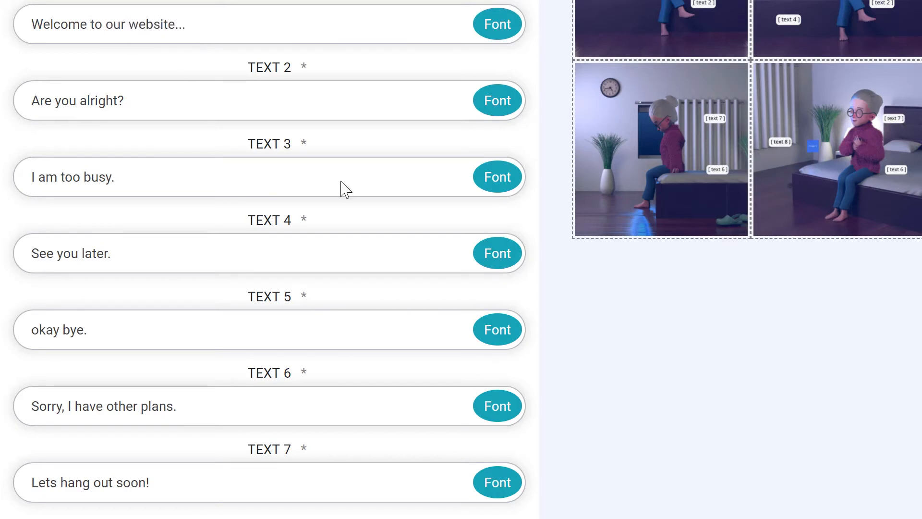
Step: Set the font of Text 1 to Aclonica and save the choice
left_click(504, 29)
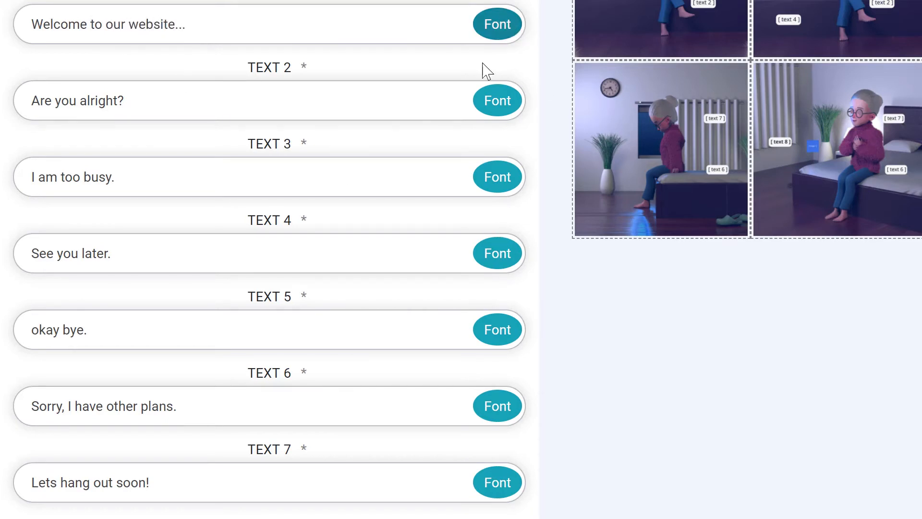
left_click(530, 327)
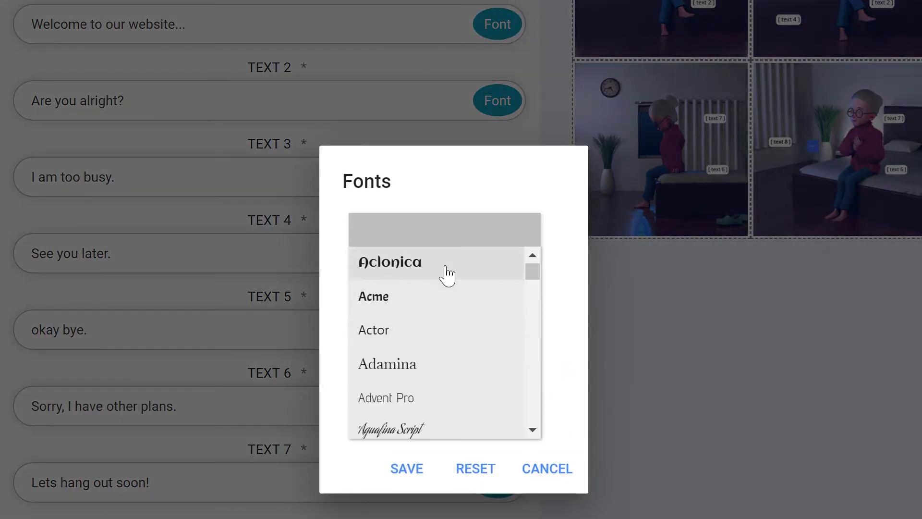
left_click(491, 276)
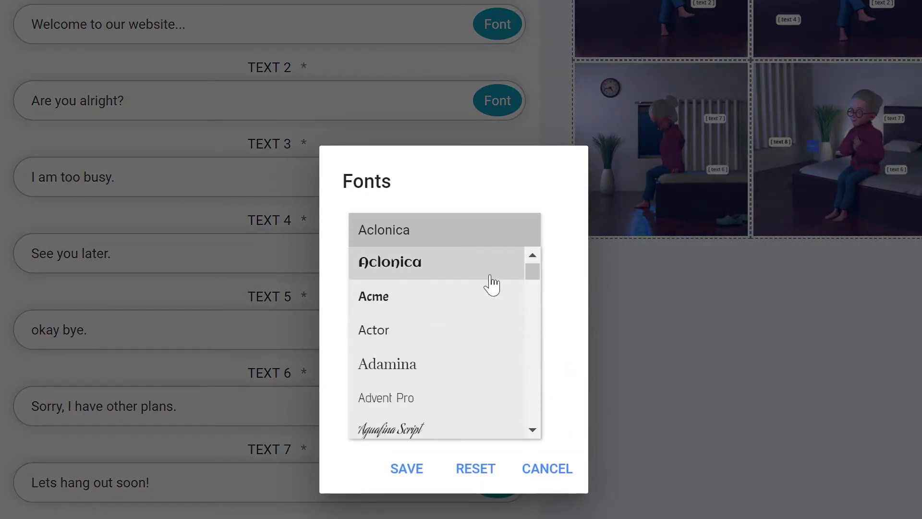
left_click(410, 476)
Step: Return to the image upload section of the template's customization page
scroll(496, 117, "up", 4)
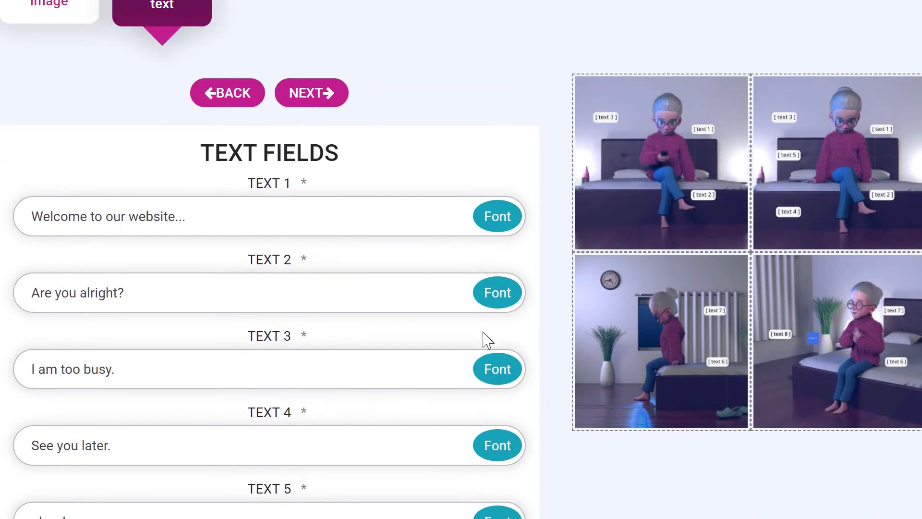
scroll(518, 258, "up", 2)
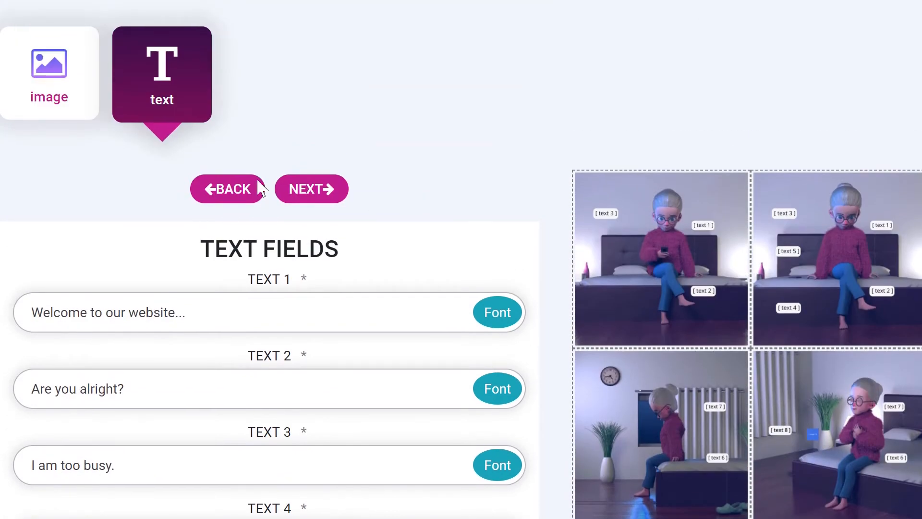
left_click(25, 106)
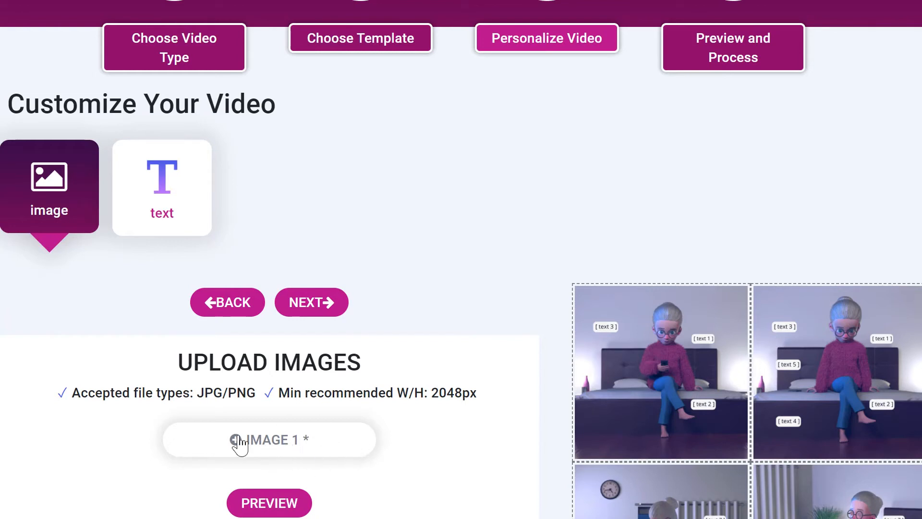
Step: Find the Whiteboard Meet Mary Color template among the Explainer templates and start customizing it
scroll(529, 241, "down", 2)
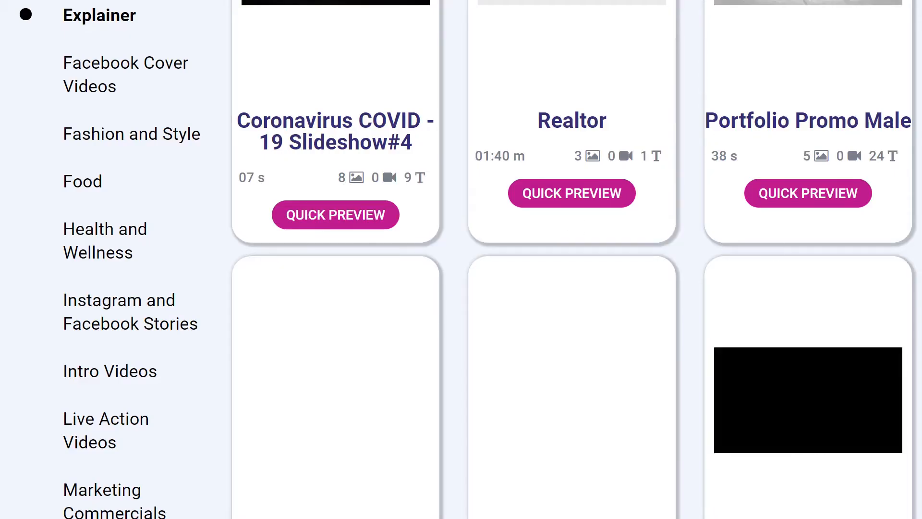
scroll(793, 207, "up", 4)
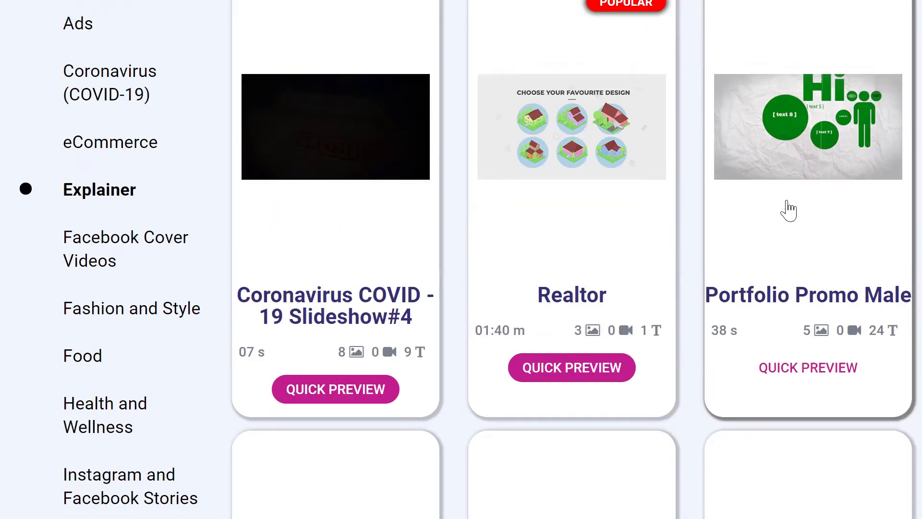
scroll(850, 385, "down", 10)
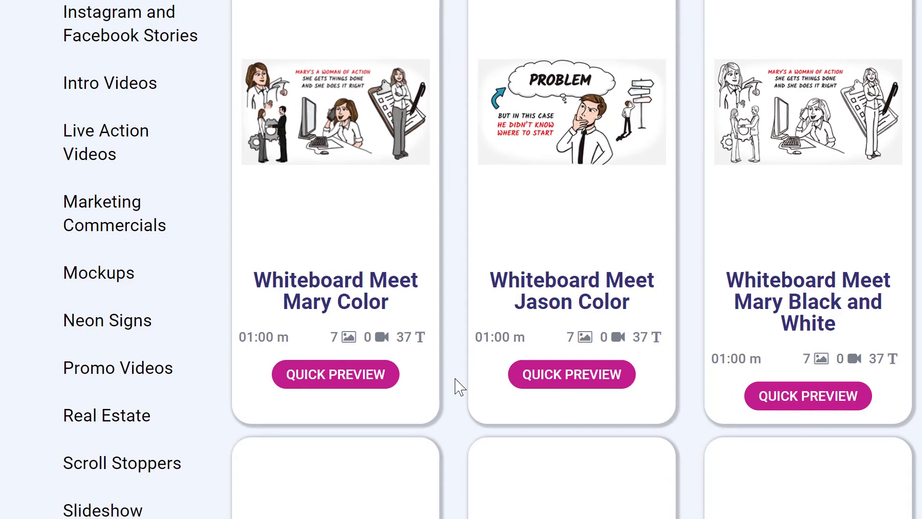
left_click(409, 159)
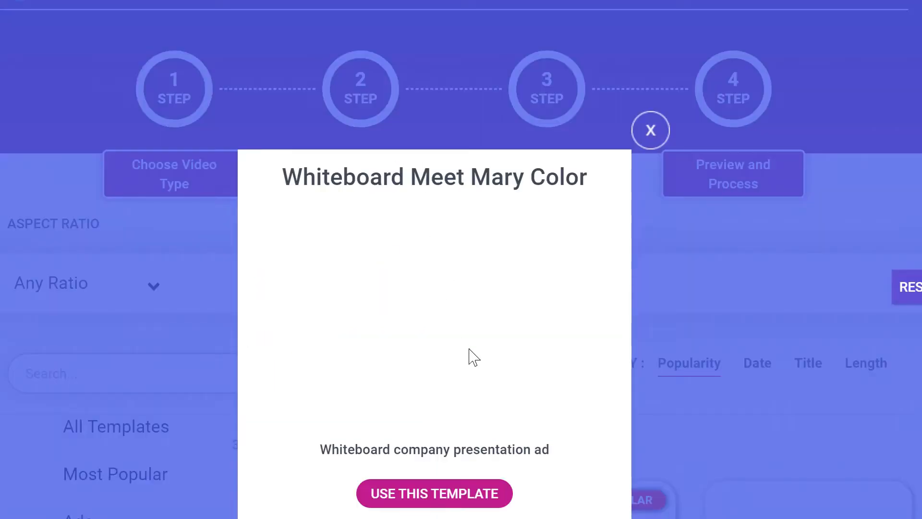
left_click(453, 492)
scroll(528, 336, "down", 4)
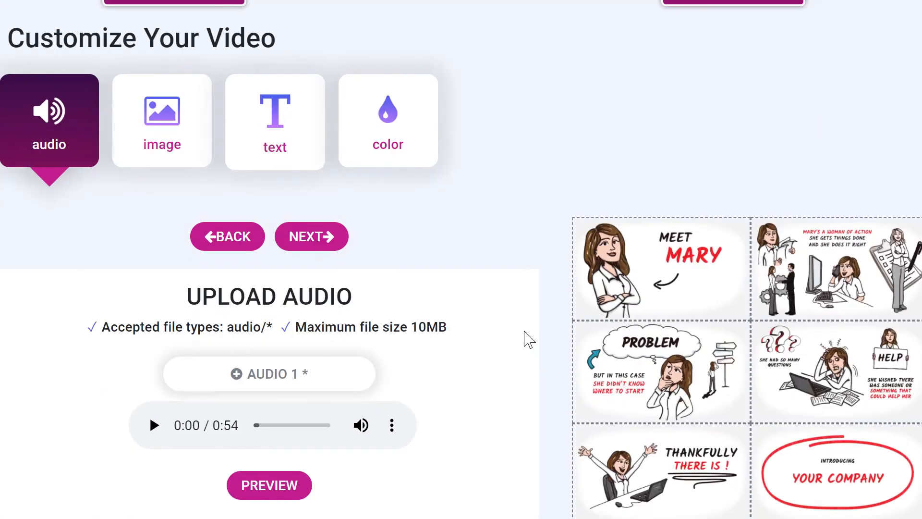
Step: Examine the audio, image and text customization options of the whiteboard template
scroll(528, 340, "down", 2)
scroll(529, 340, "up", 2)
left_click(154, 113)
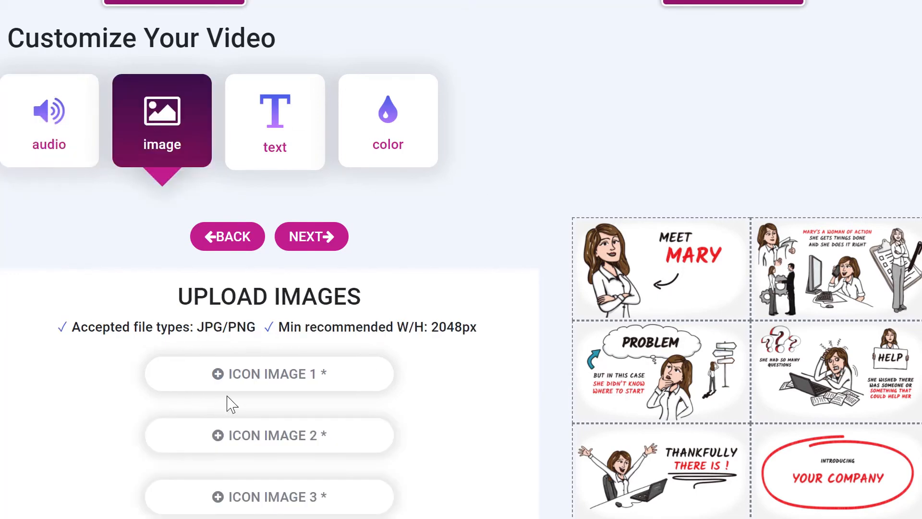
scroll(423, 231, "down", 4)
scroll(425, 228, "up", 2)
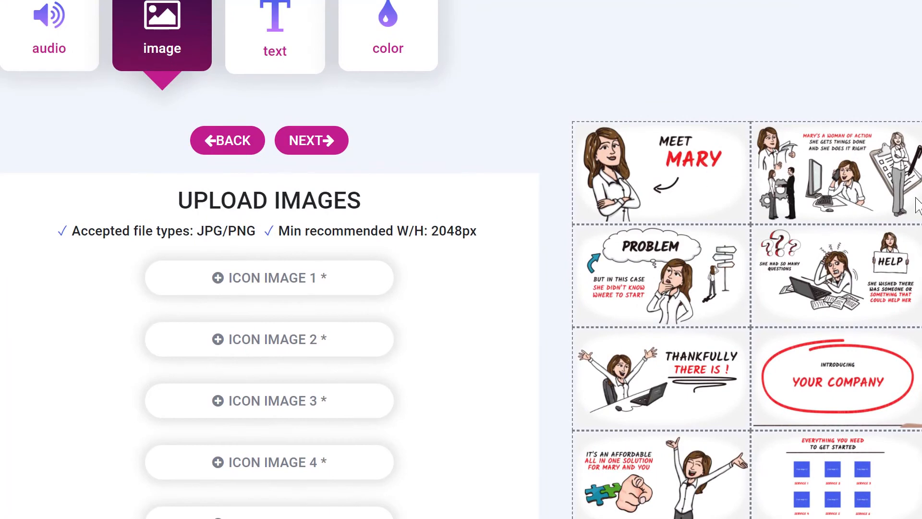
left_click(258, 27)
scroll(407, 333, "down", 17)
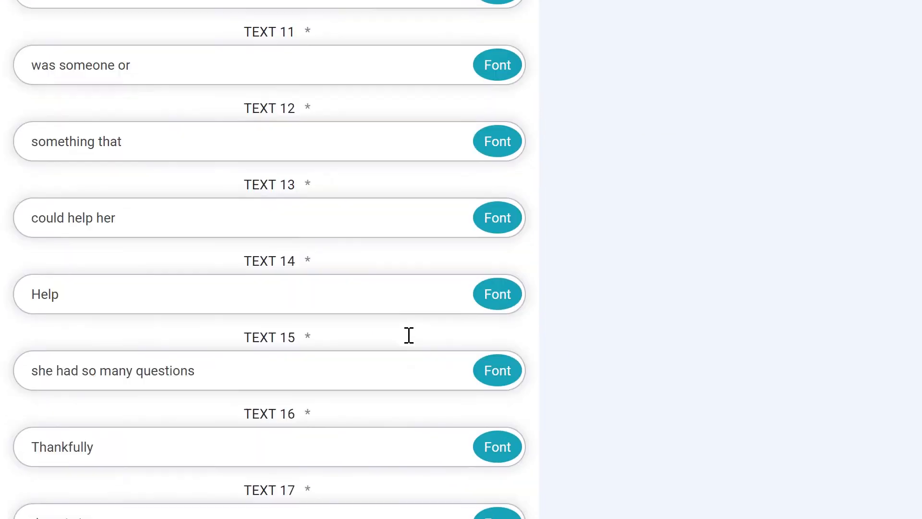
scroll(409, 335, "up", 20)
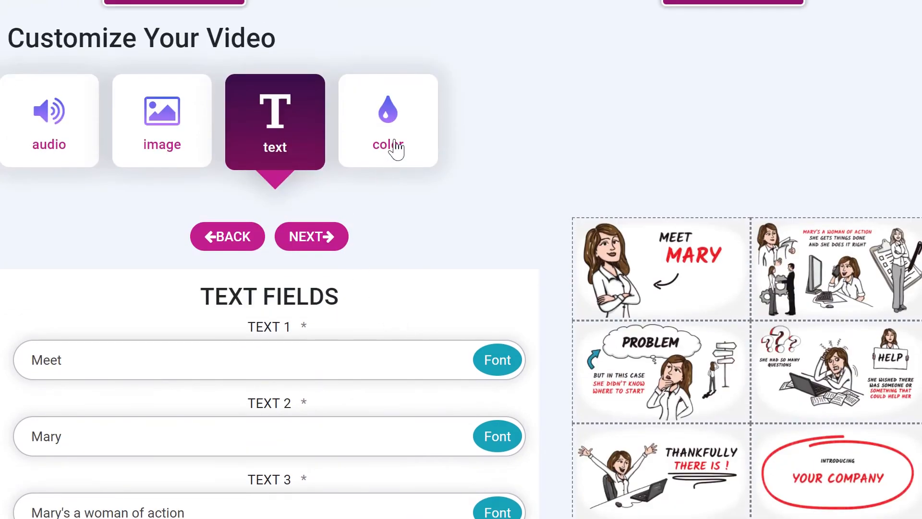
Step: Open the template's color options and pick a bright red shade in the third color picker
left_click(395, 148)
scroll(552, 292, "down", 6)
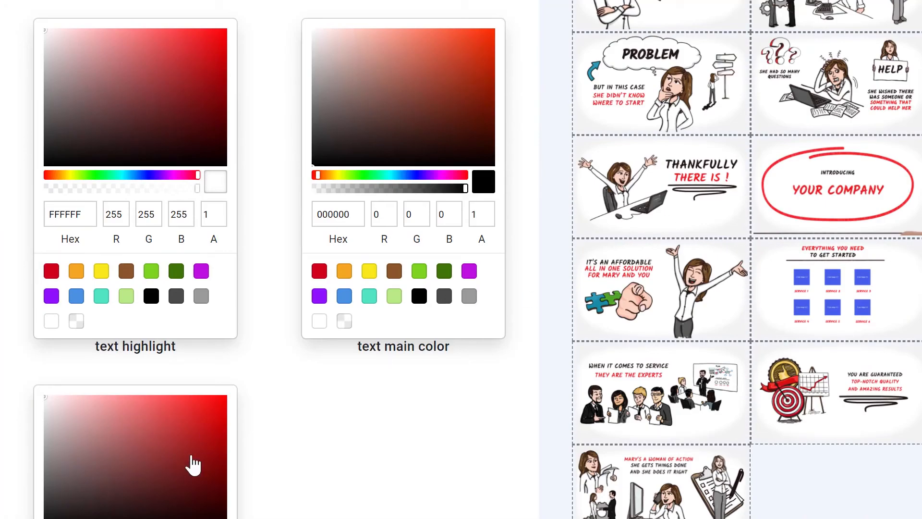
left_click(209, 475)
left_click(205, 419)
left_click(215, 412)
left_click(218, 425)
Step: Open the My Videos page and look over the listed video jobs
scroll(447, 142, "up", 10)
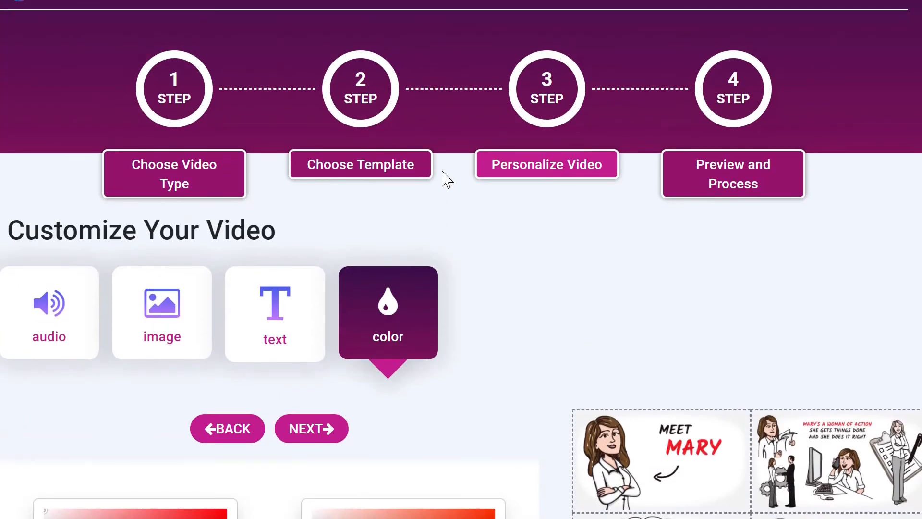
left_click(774, 2)
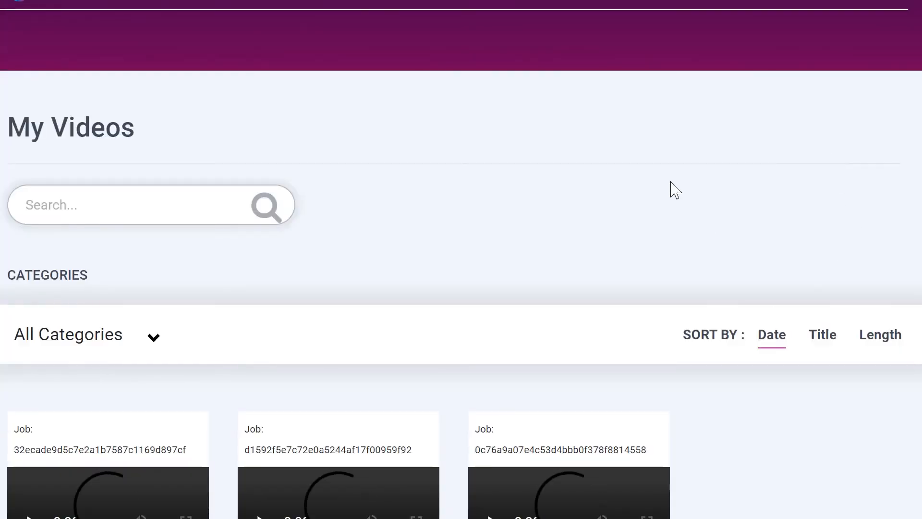
scroll(672, 190, "down", 1)
scroll(625, 240, "up", 1)
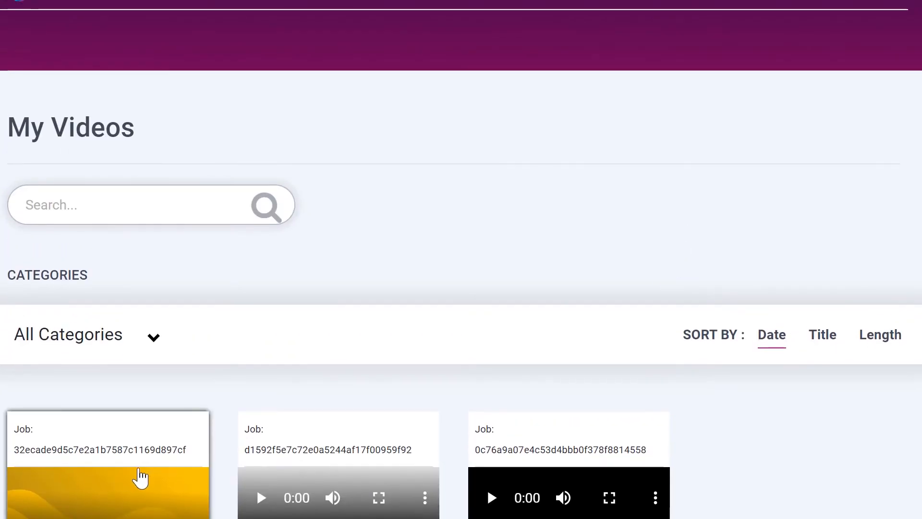
scroll(282, 325, "down", 1)
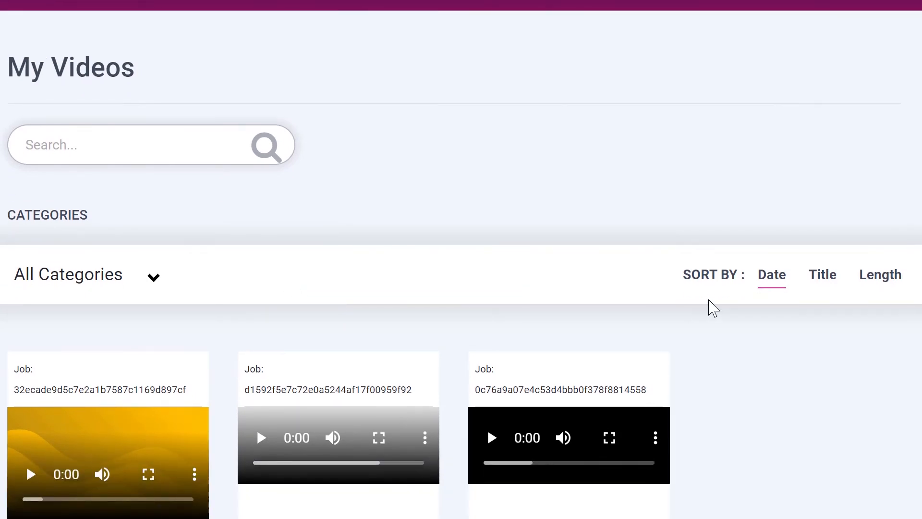
scroll(708, 302, "up", 1)
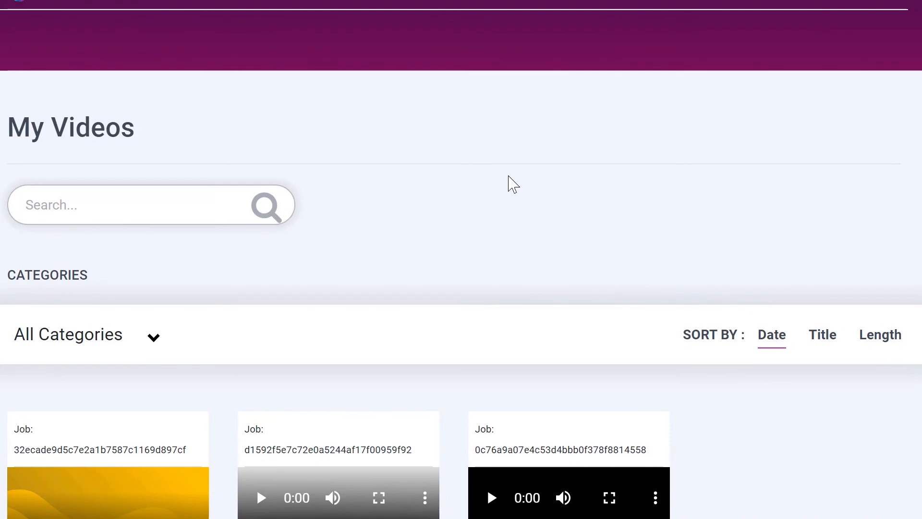